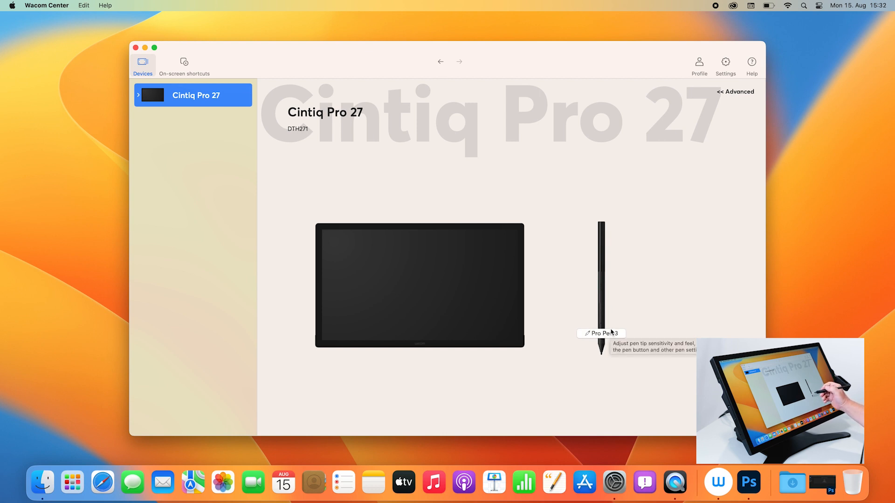
# Open the Pro Pen 3 settings of the Cintiq Pro 27, check the pen's advanced settings, and collapse them again.
pyautogui.click(138, 95)
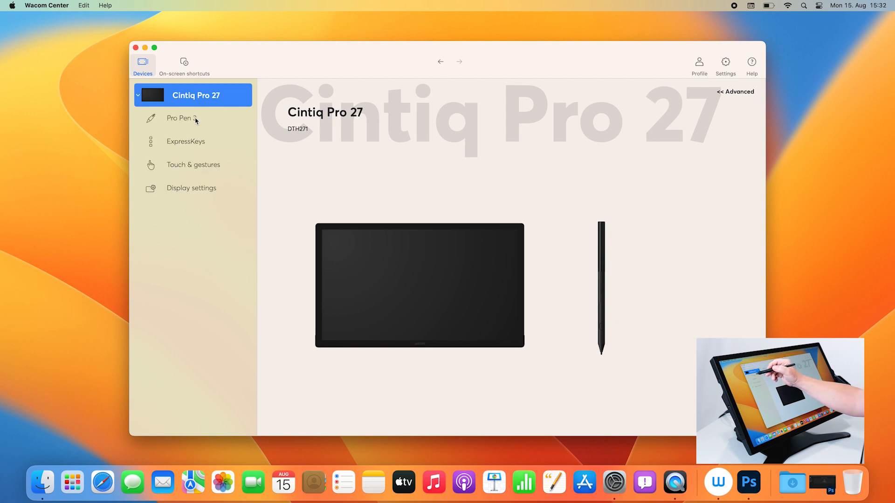
pyautogui.click(195, 122)
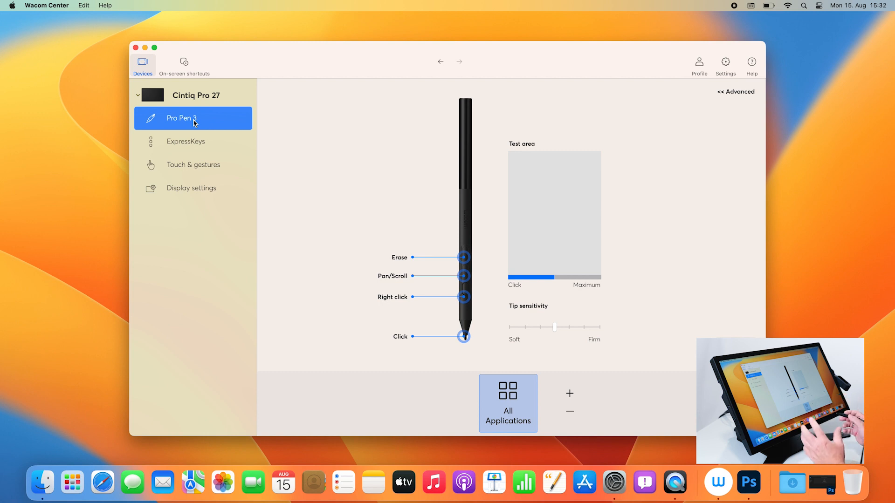
pyautogui.click(725, 95)
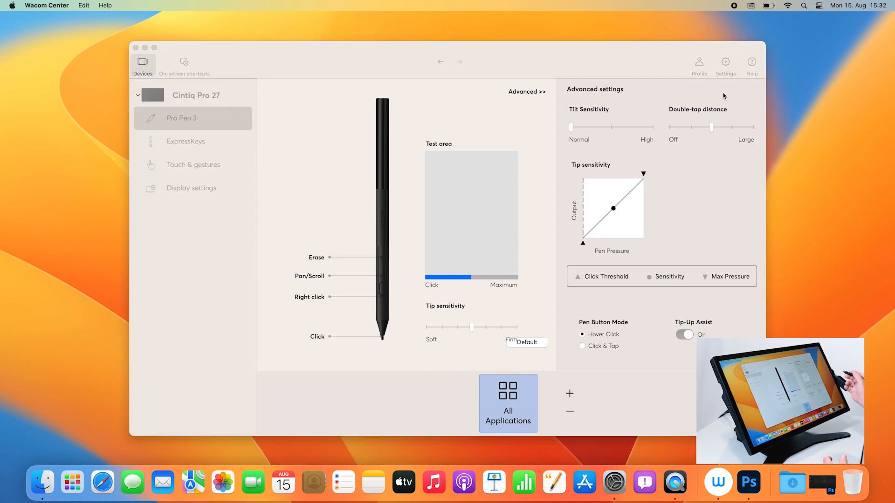
pyautogui.click(541, 94)
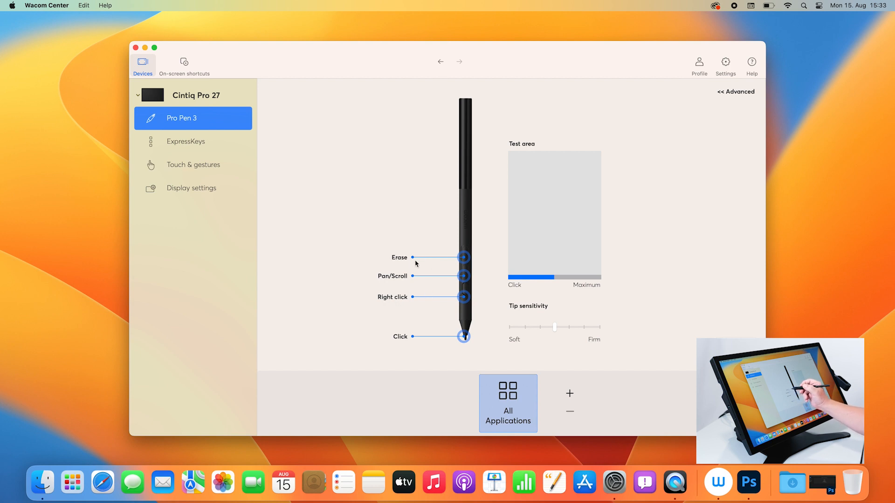
# Assign a keyboard shortcut of ⌘Z named "Undo" to the uppermost pen button, currently set to Erase, for all applications.
pyautogui.click(399, 259)
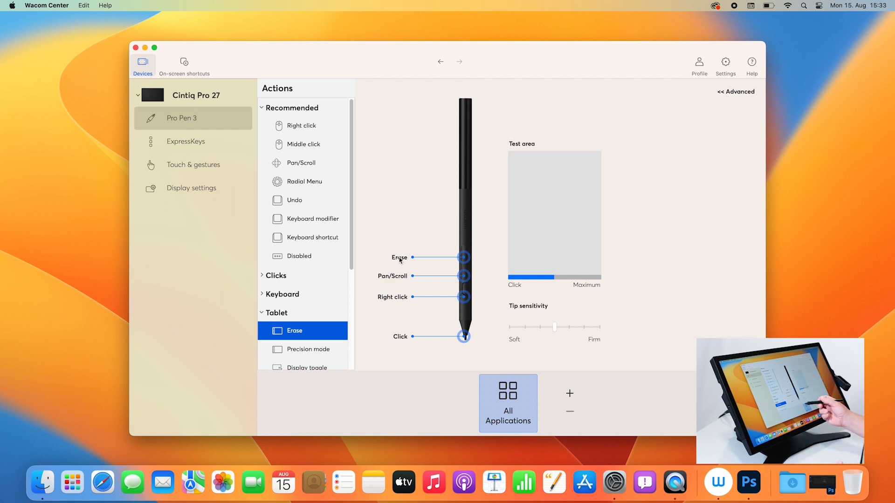
pyautogui.moveTo(350, 252); pyautogui.dragTo(346, 353)
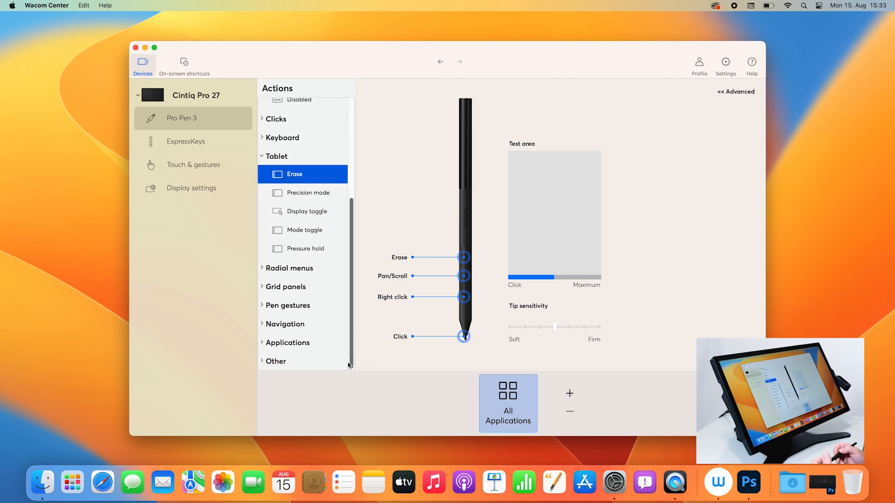
pyautogui.moveTo(348, 365); pyautogui.dragTo(359, 125)
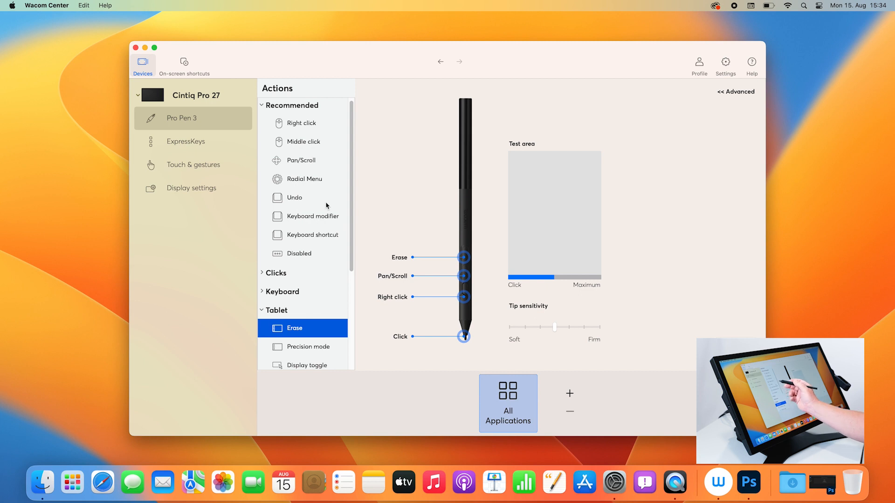
pyautogui.click(310, 237)
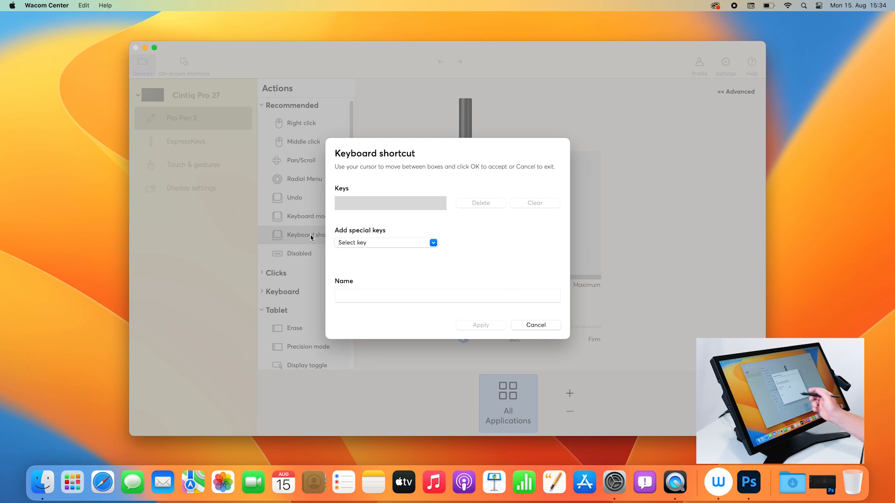
pyautogui.click(418, 199)
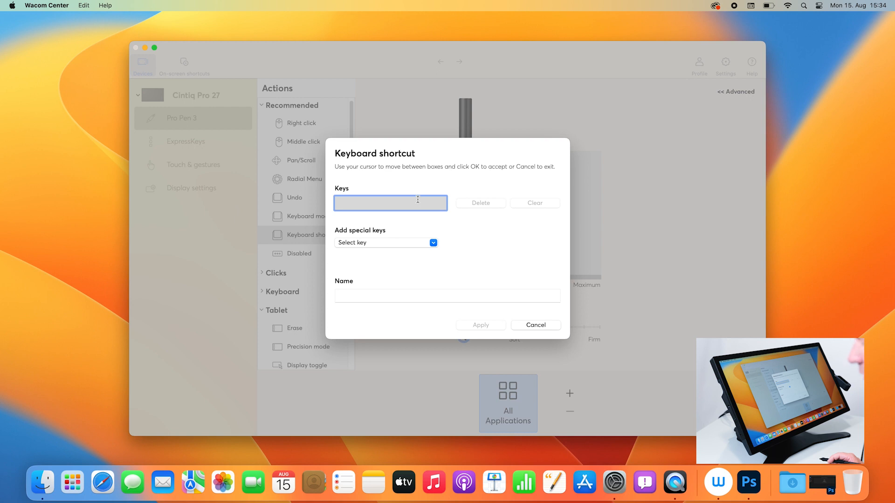
pyautogui.press('super+z')
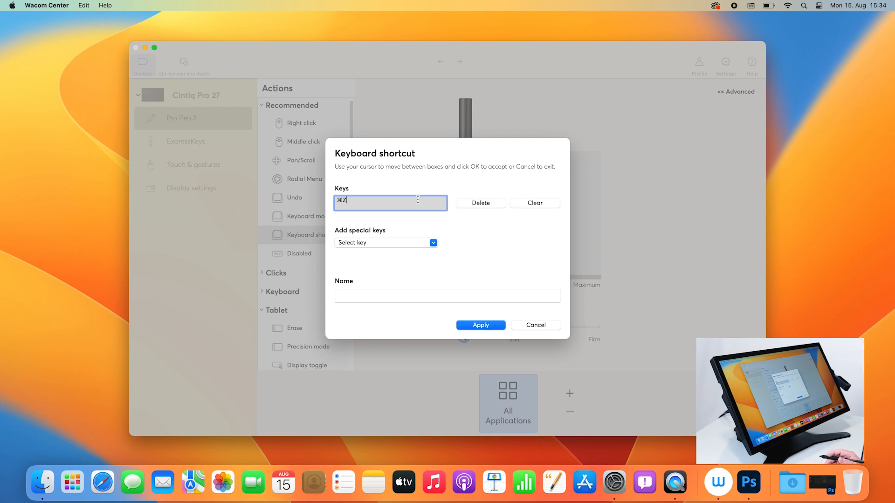
pyautogui.click(358, 293)
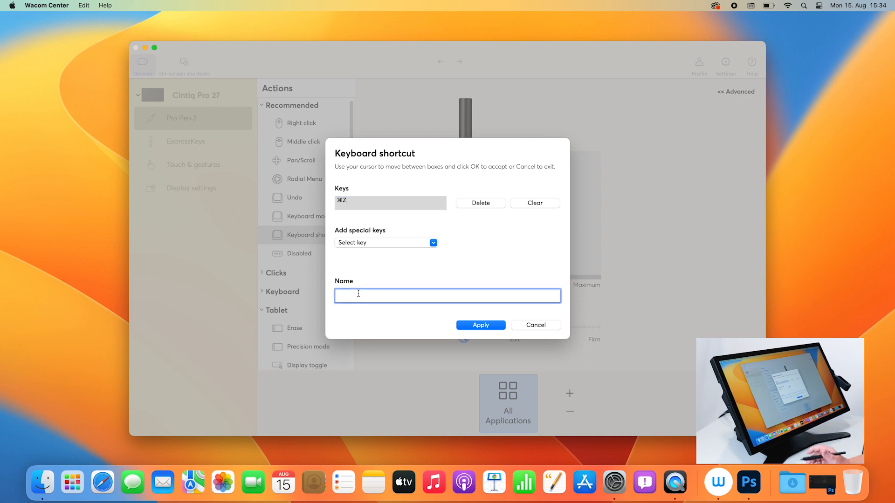
pyautogui.write('Und')
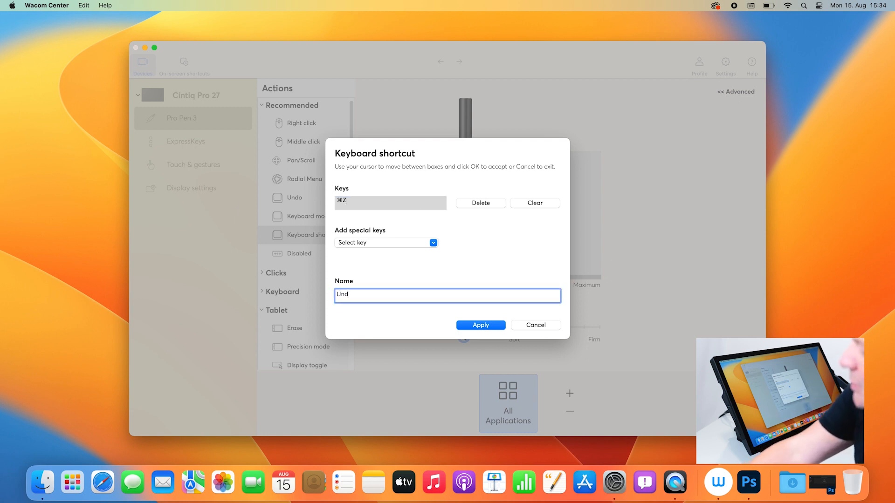
pyautogui.write('o')
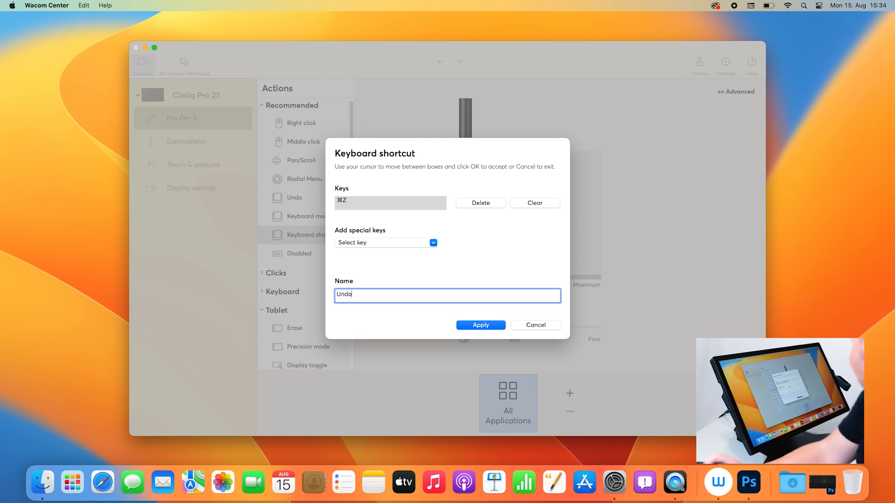
pyautogui.click(480, 325)
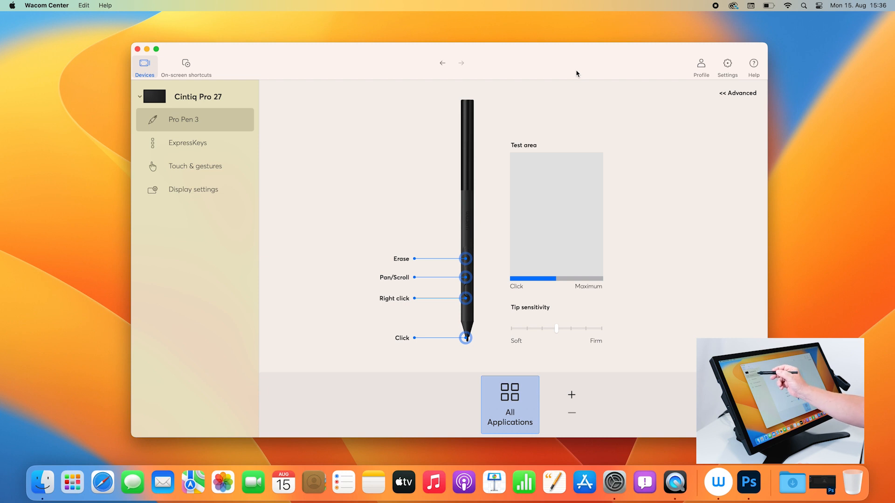
# Add Adobe Photoshop 2022 as an application with its own Pro Pen 3 settings and compare its profile with all other applications.
pyautogui.click(197, 120)
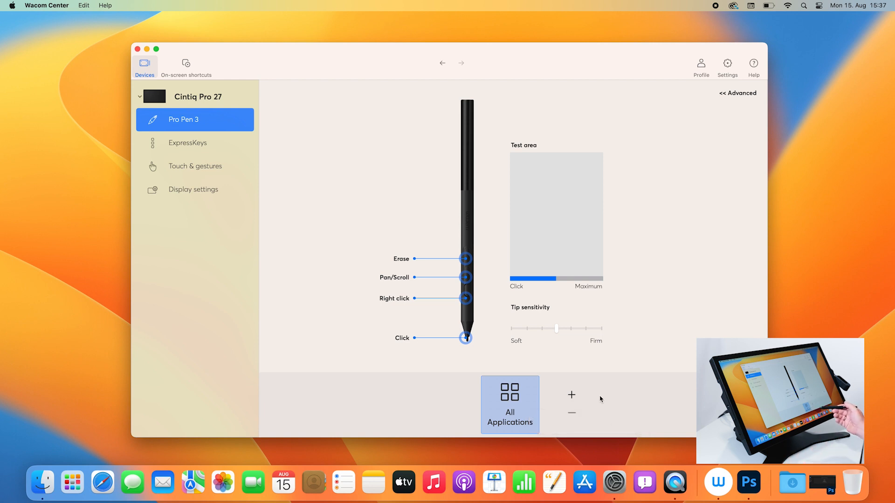
pyautogui.click(572, 396)
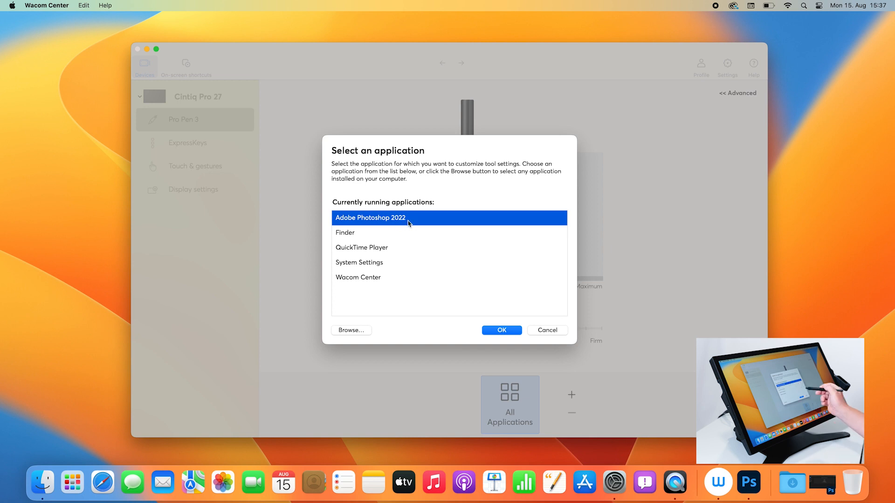
pyautogui.click(502, 331)
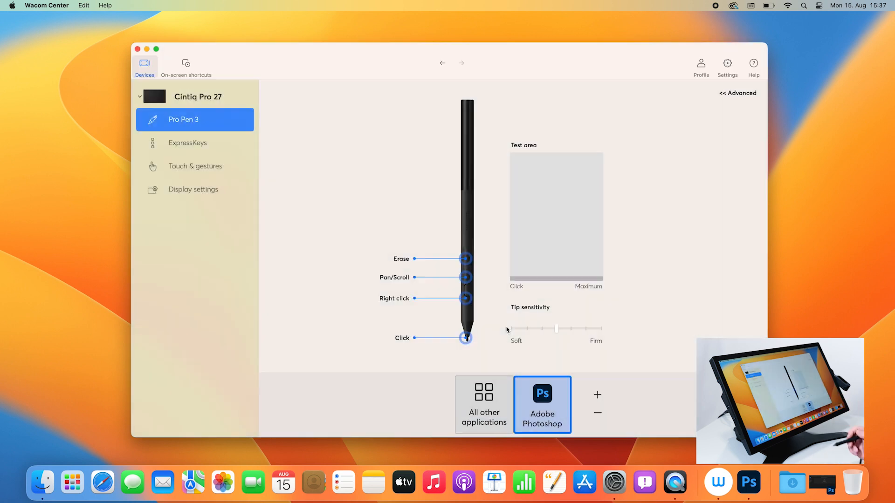
pyautogui.click(481, 403)
pyautogui.click(533, 408)
pyautogui.click(472, 419)
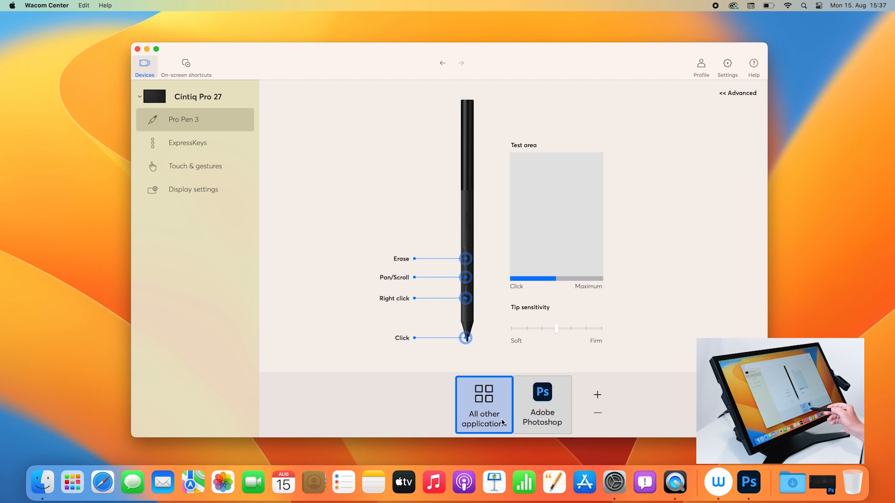
# In the Adobe Photoshop profile, replace the pen's Erase action with a ⌘Z keyboard shortcut named "Undo", and return to the all other applications profile.
pyautogui.click(546, 415)
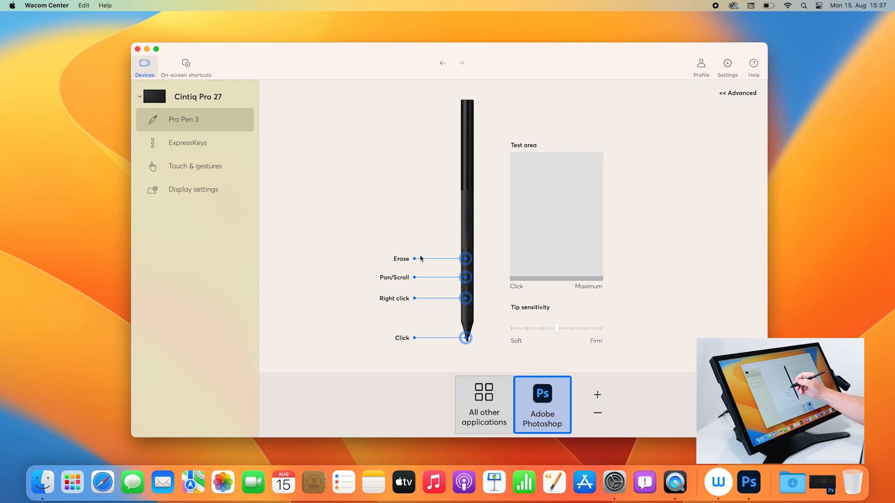
pyautogui.click(406, 263)
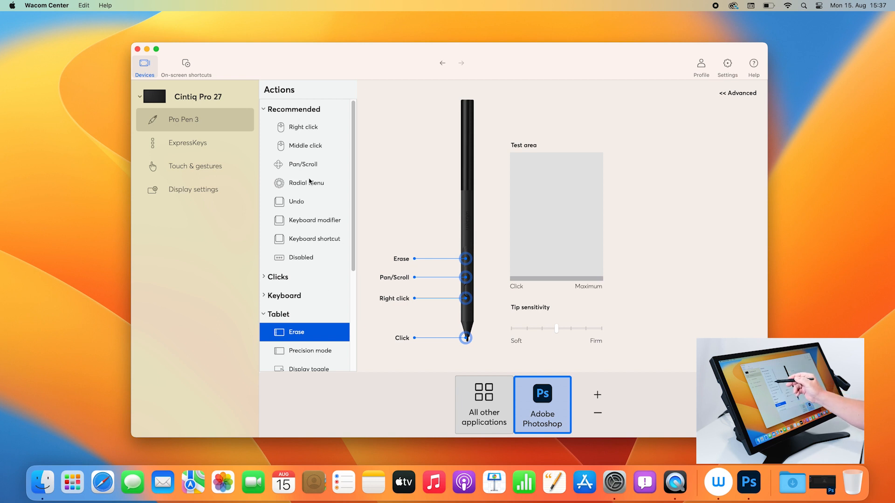
pyautogui.click(314, 238)
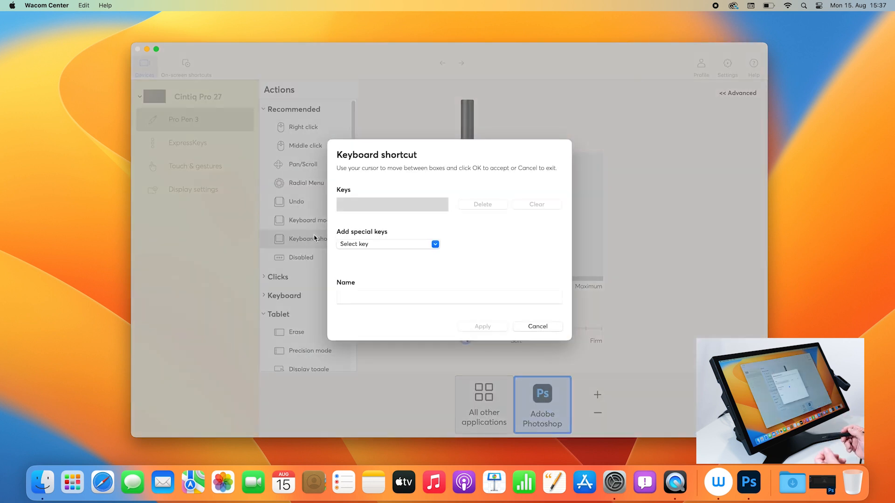
pyautogui.click(413, 200)
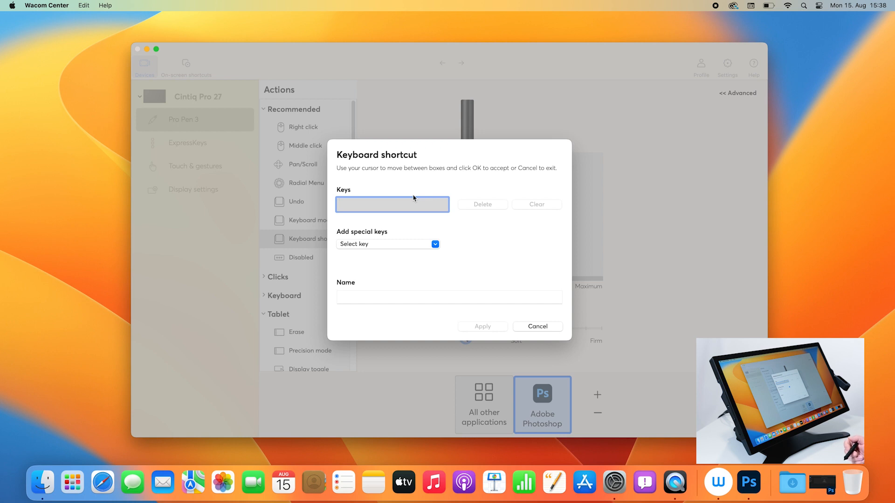
pyautogui.press('super+z')
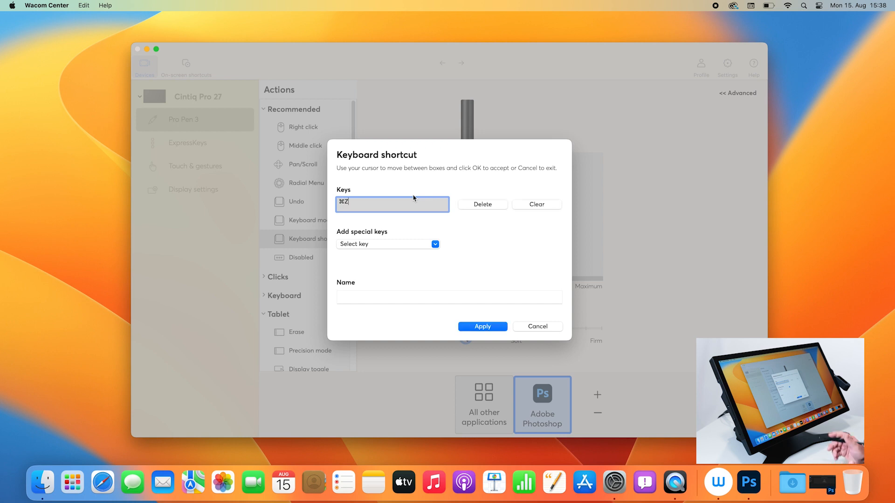
pyautogui.click(382, 293)
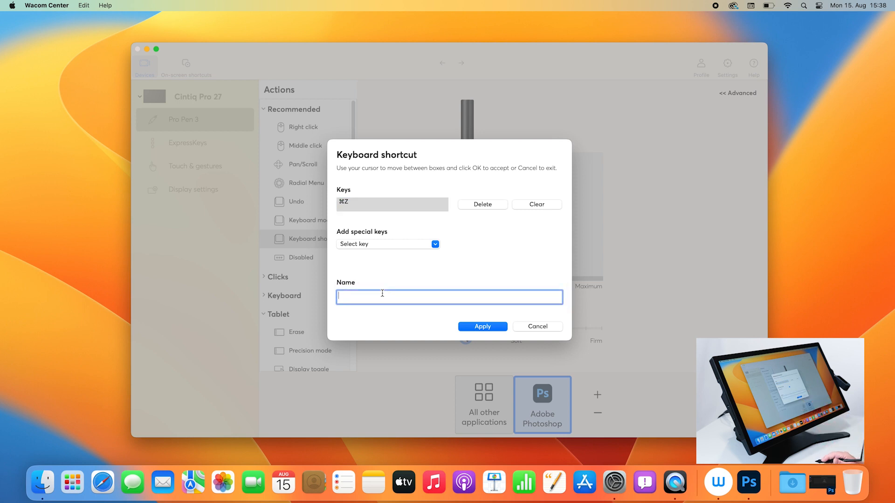
pyautogui.write('Un')
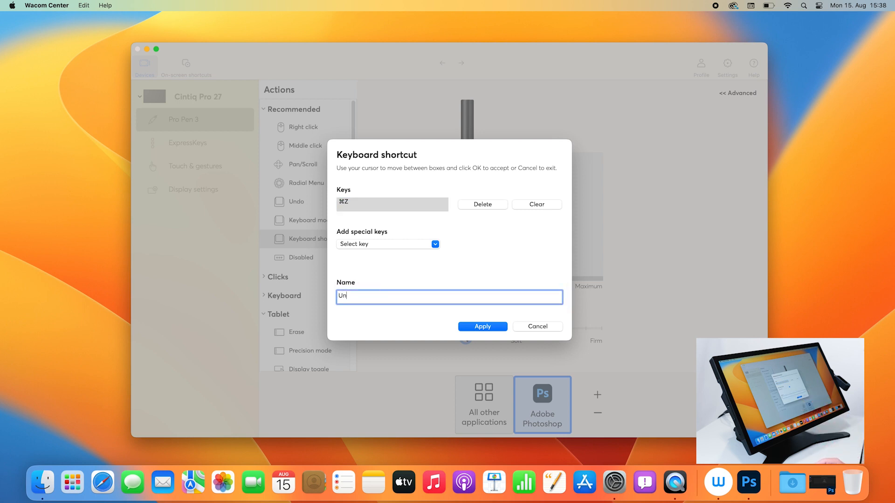
pyautogui.write('do')
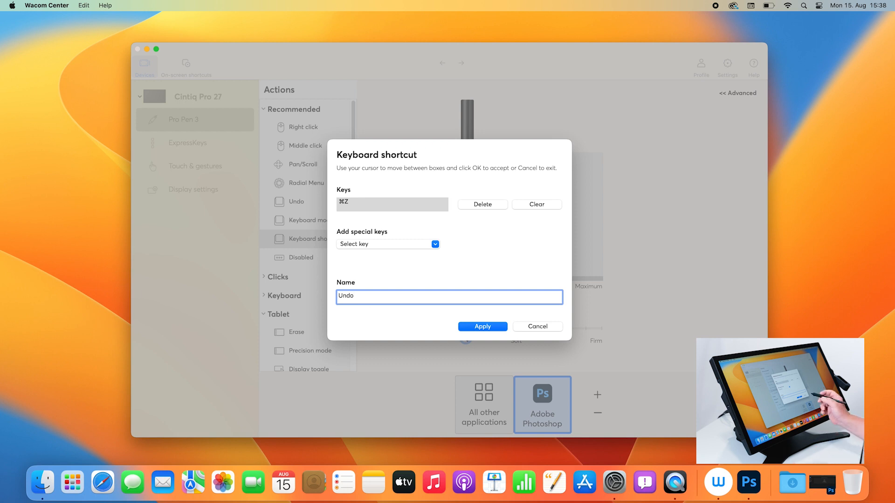
pyautogui.click(488, 328)
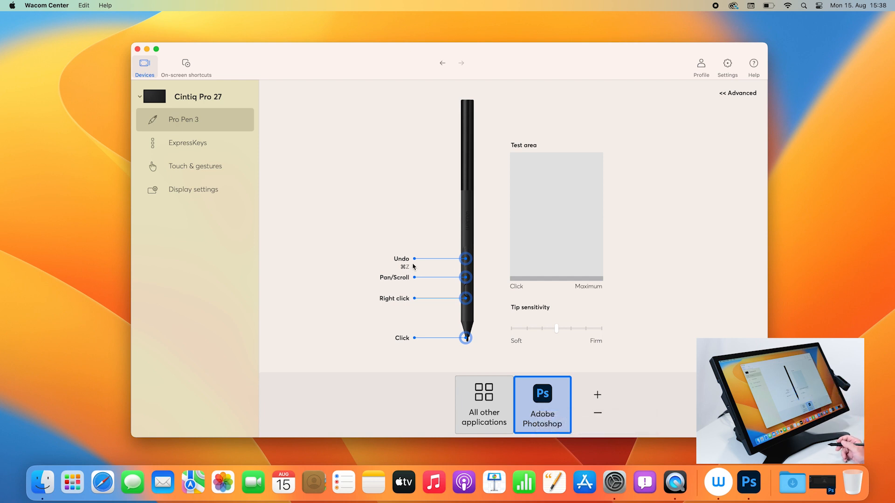
pyautogui.click(481, 421)
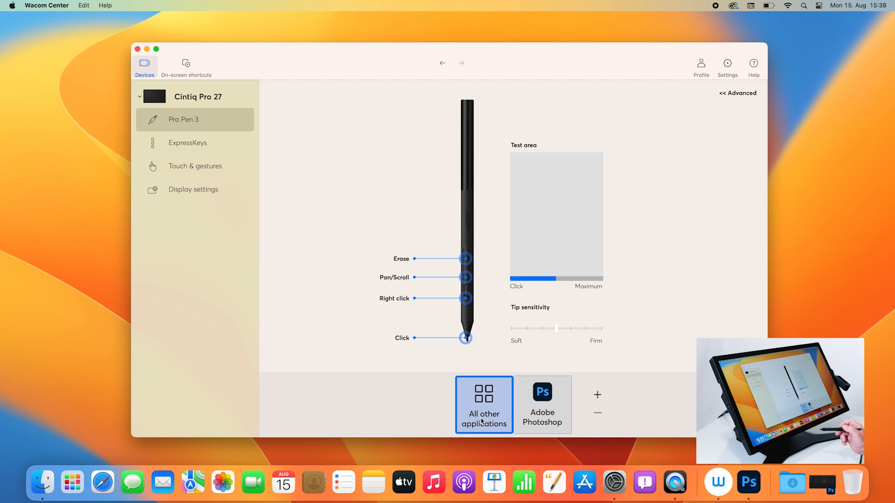